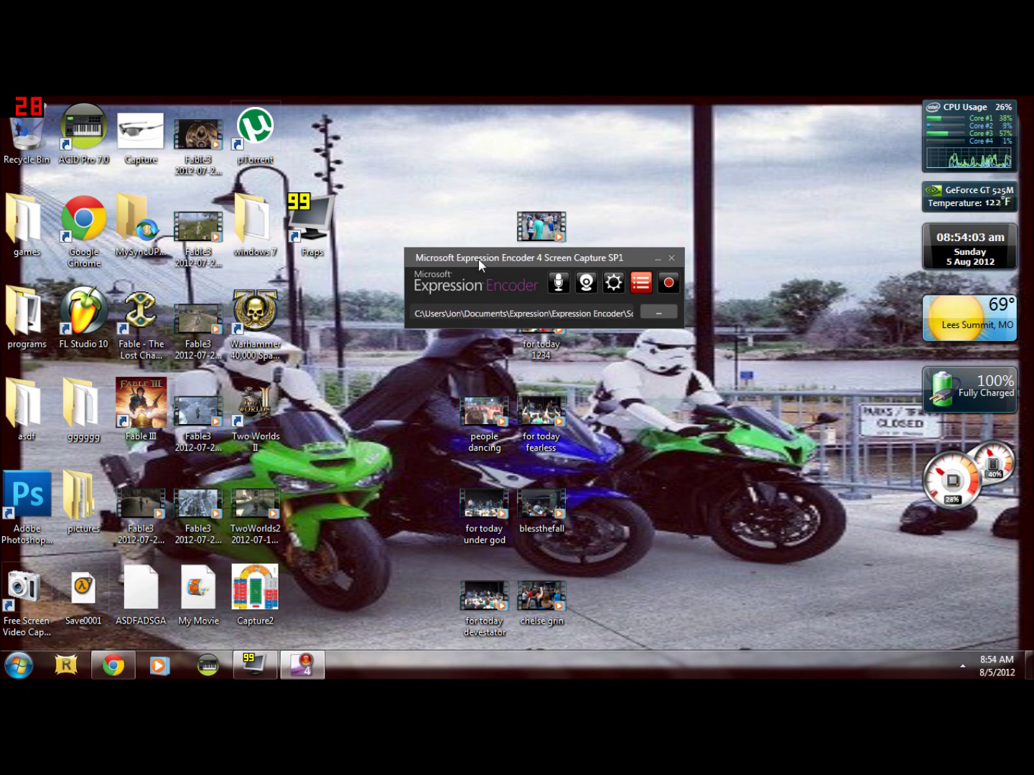
- Shift the capture window left, close it, and relaunch it from a 'microsoft en' Start search
left_click_drag(487, 260, 471, 256)
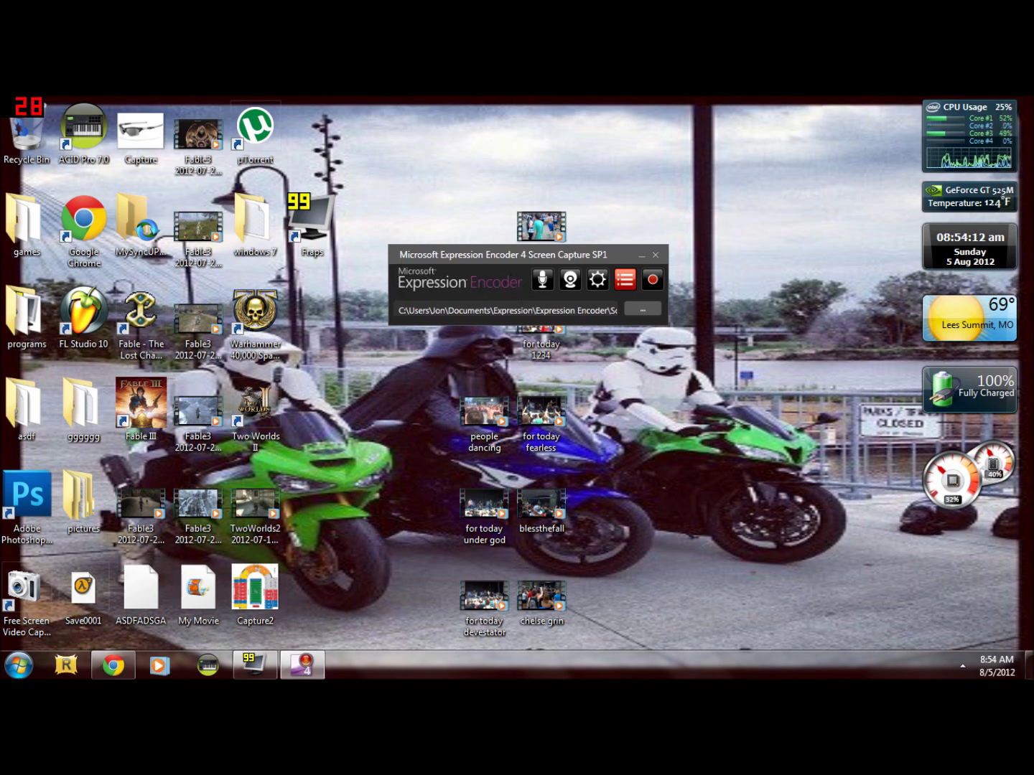
left_click(654, 255)
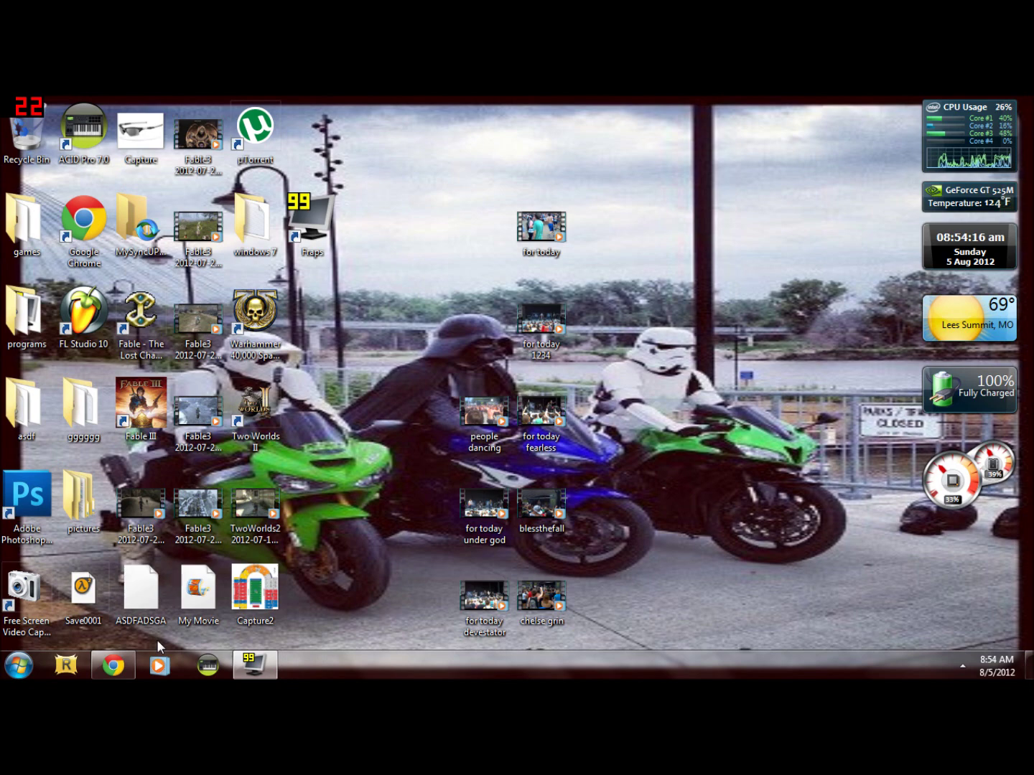
key("super")
type("microsoft en")
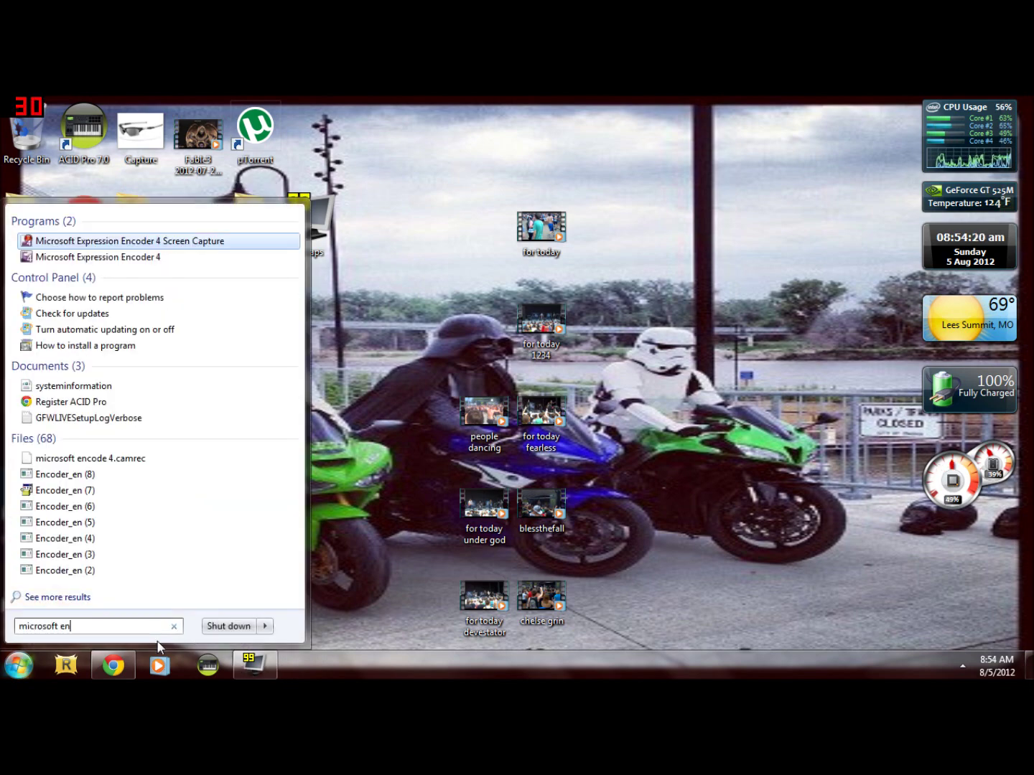
left_click(196, 242)
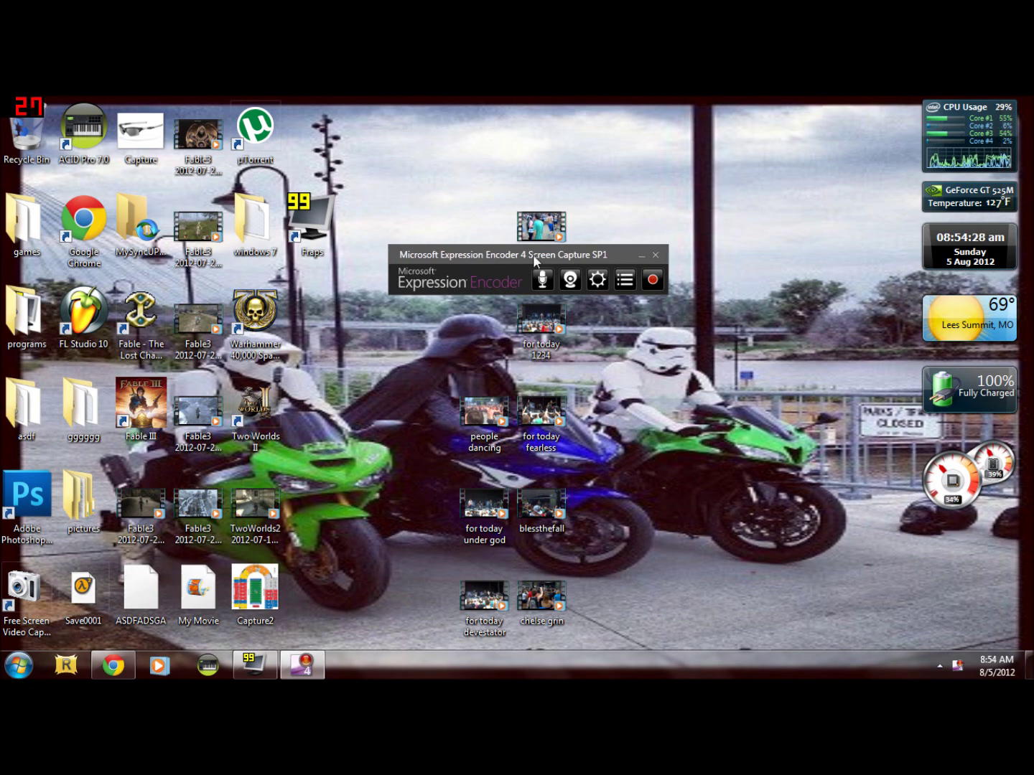
- Try enabling microphone audio, dismissing the 'Failed to connect filters' and 'Failed to stop recorder' errors
left_click(543, 282)
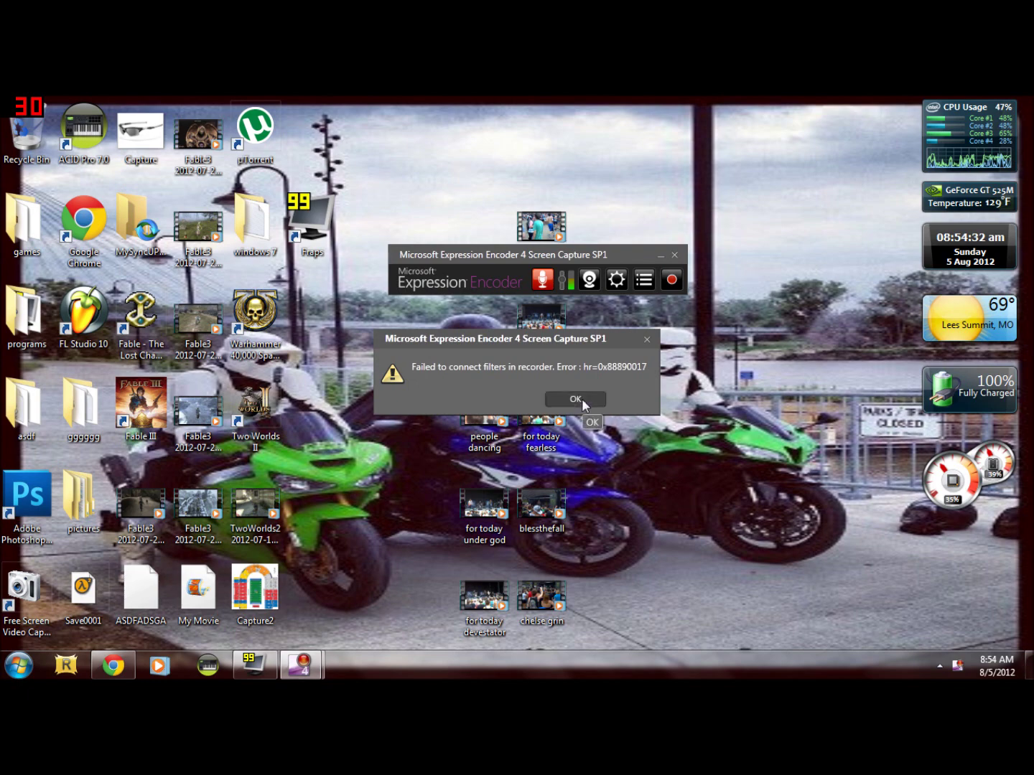
left_click(581, 398)
left_click(545, 281)
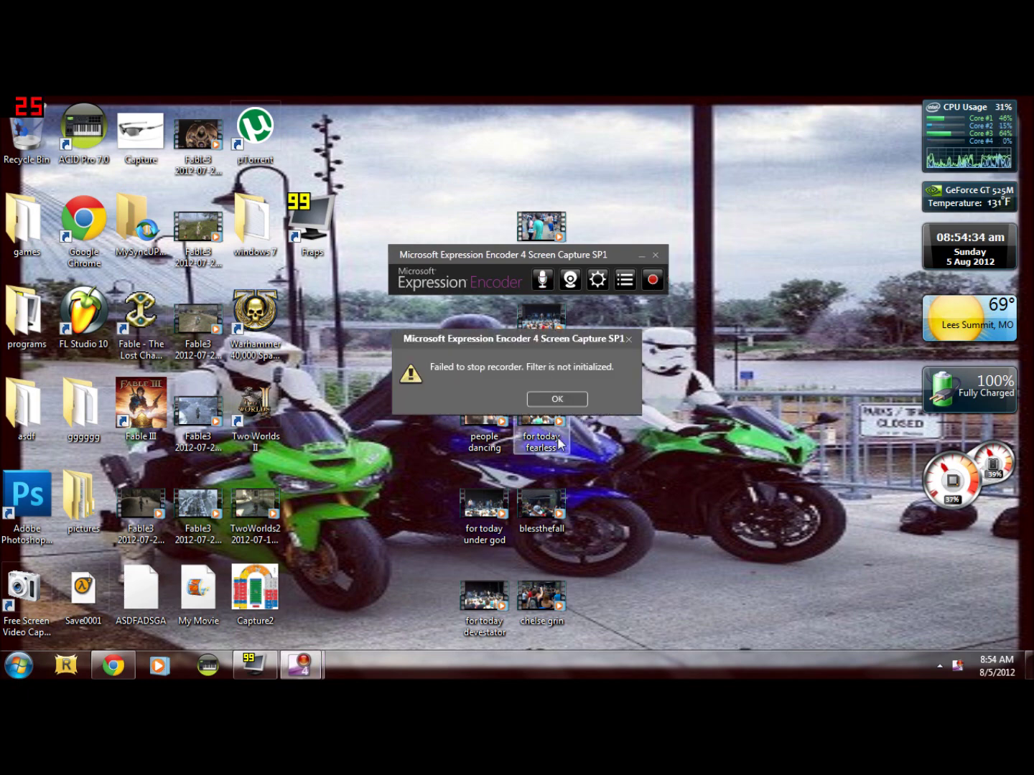
left_click(567, 399)
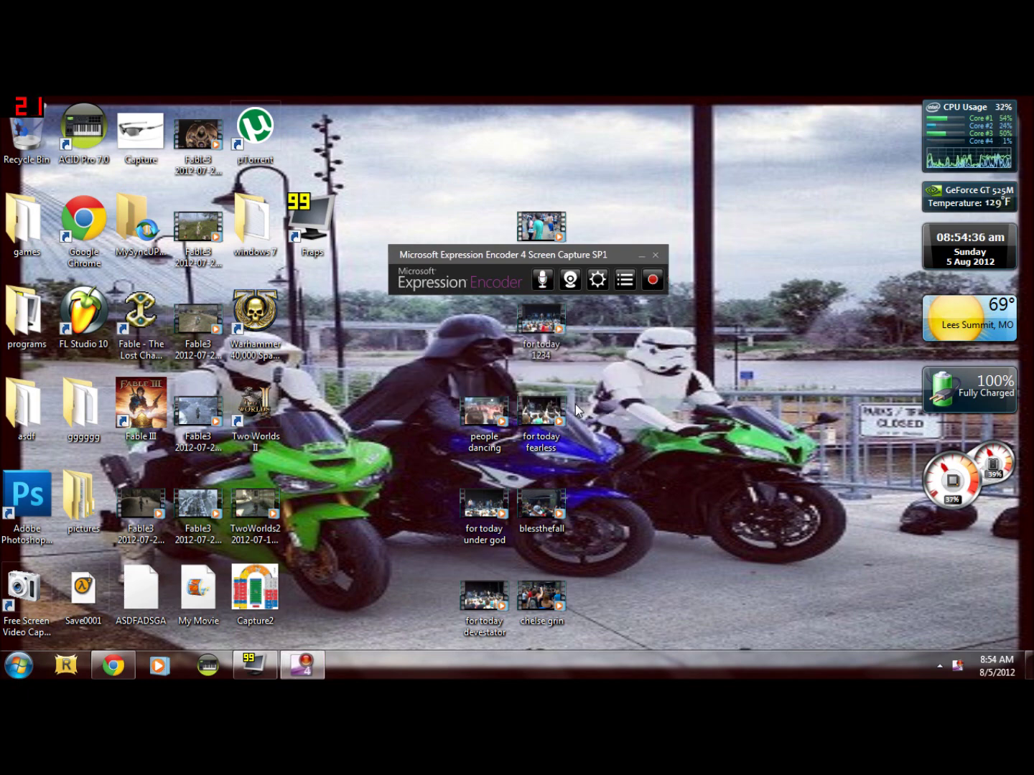
- Retry the microphone twice more, clearing each recorder error so audio stays off
left_click(542, 280)
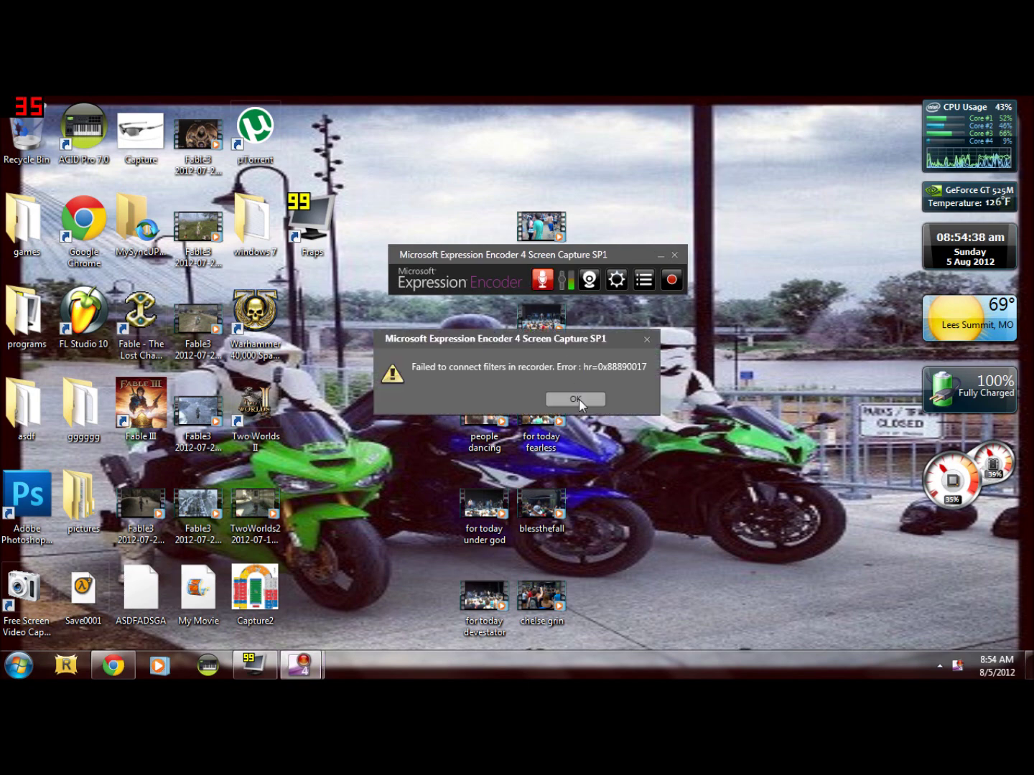
left_click(579, 398)
left_click(543, 280)
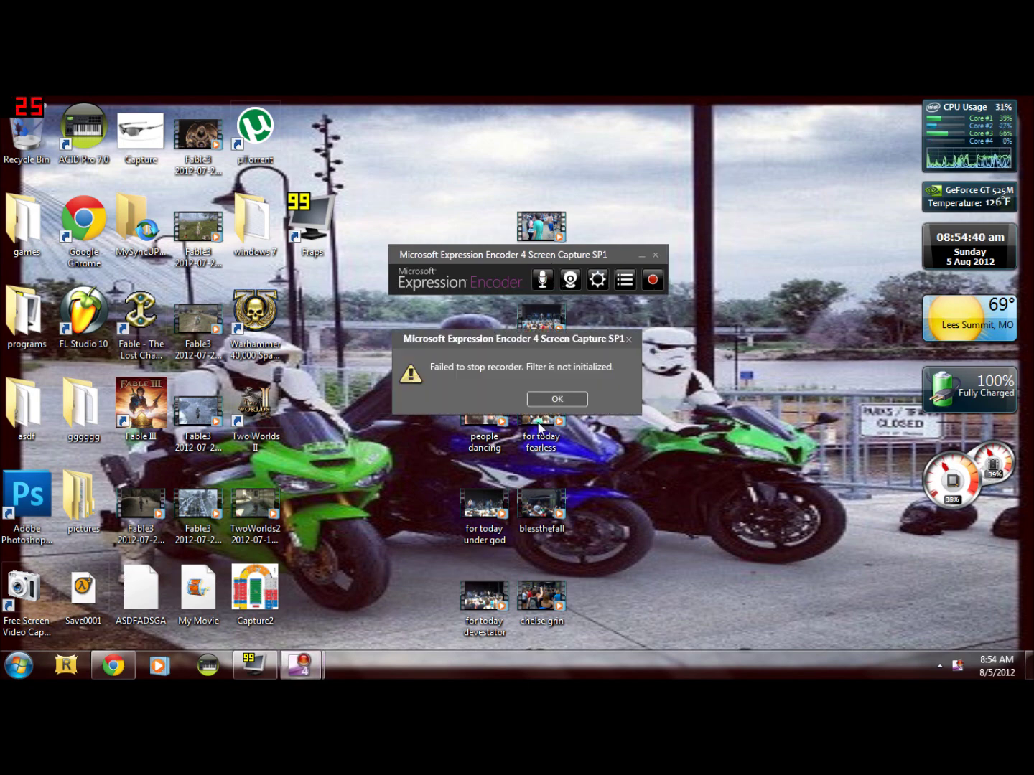
left_click(553, 397)
left_click(542, 281)
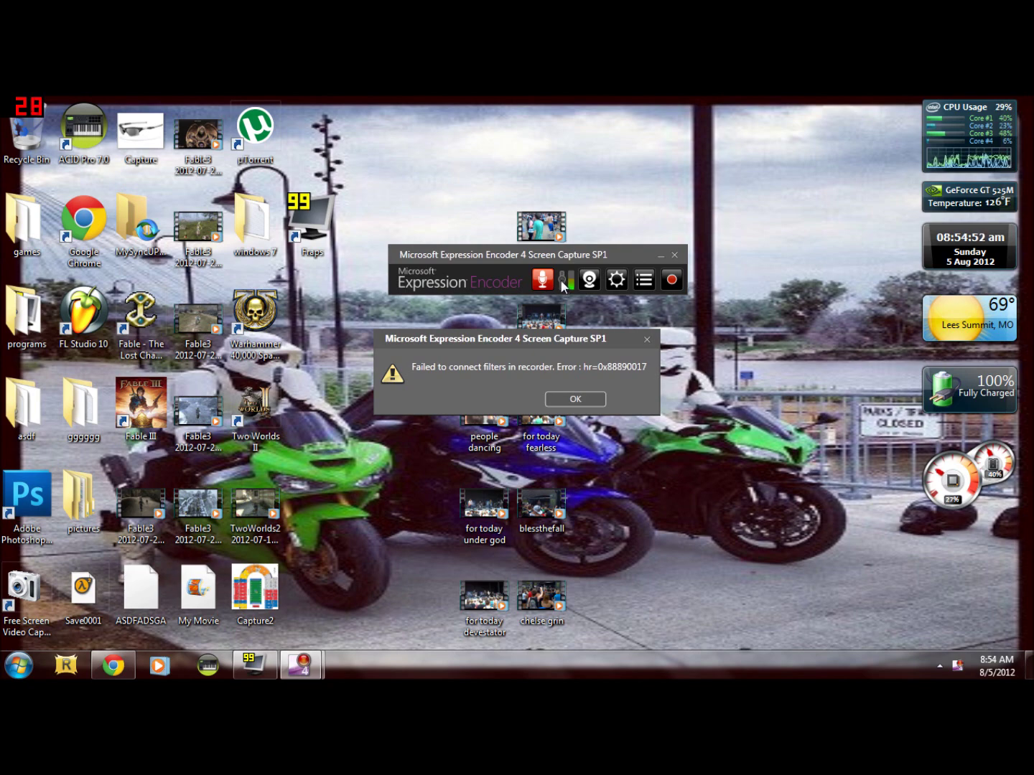
left_click(646, 340)
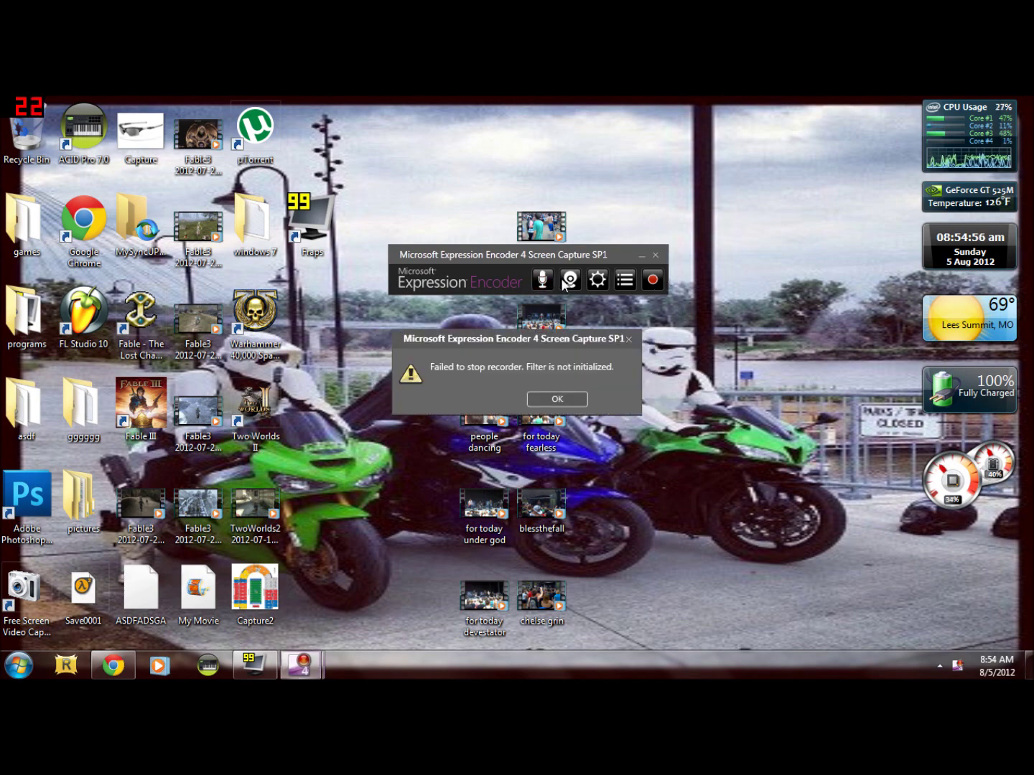
left_click(564, 400)
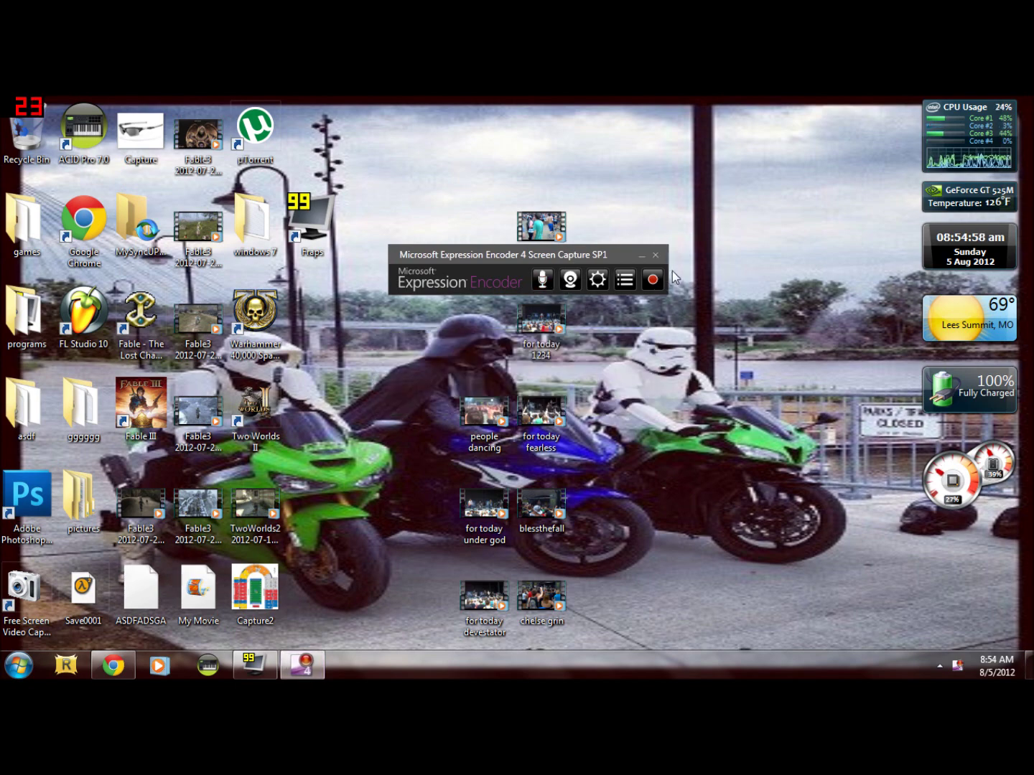
- Record a brief desktop-region capture, saved as ScreenCapture_8-5-2012 8.55.03 AM.xesc
left_click(651, 280)
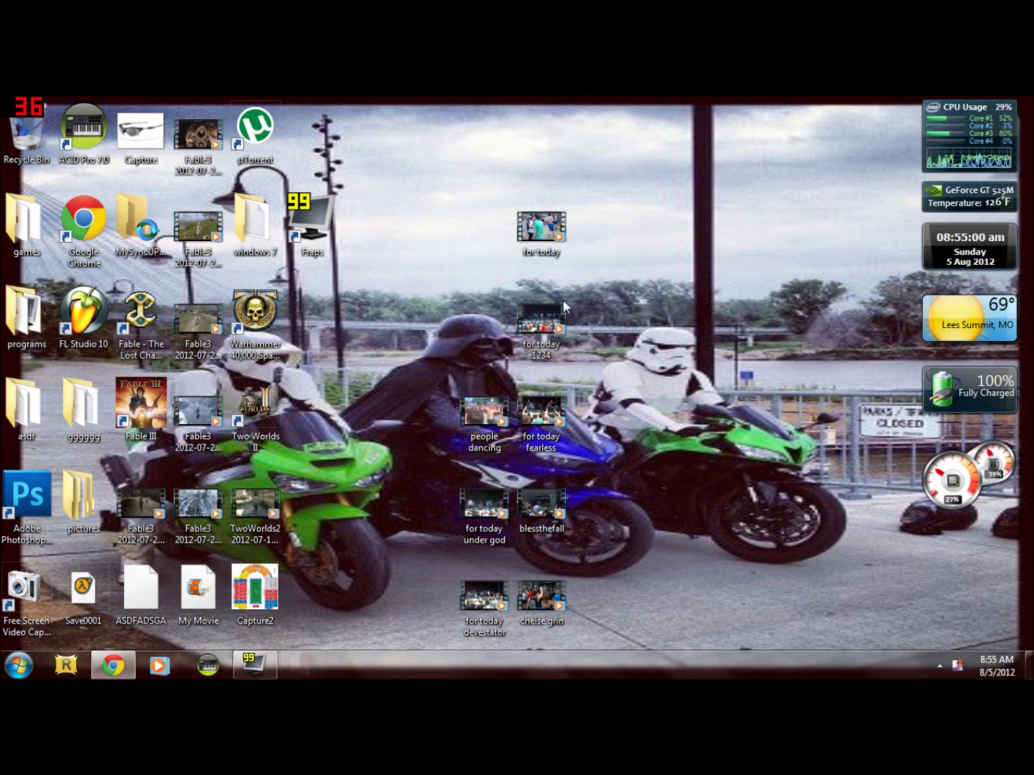
left_click(763, 552)
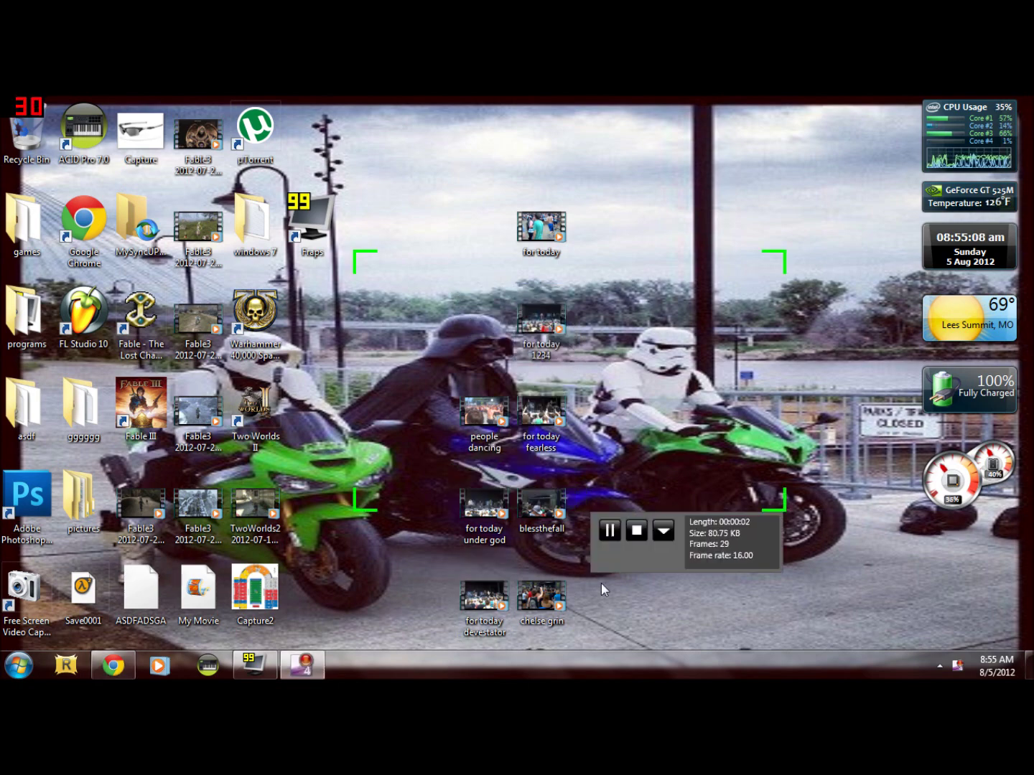
left_click(636, 532)
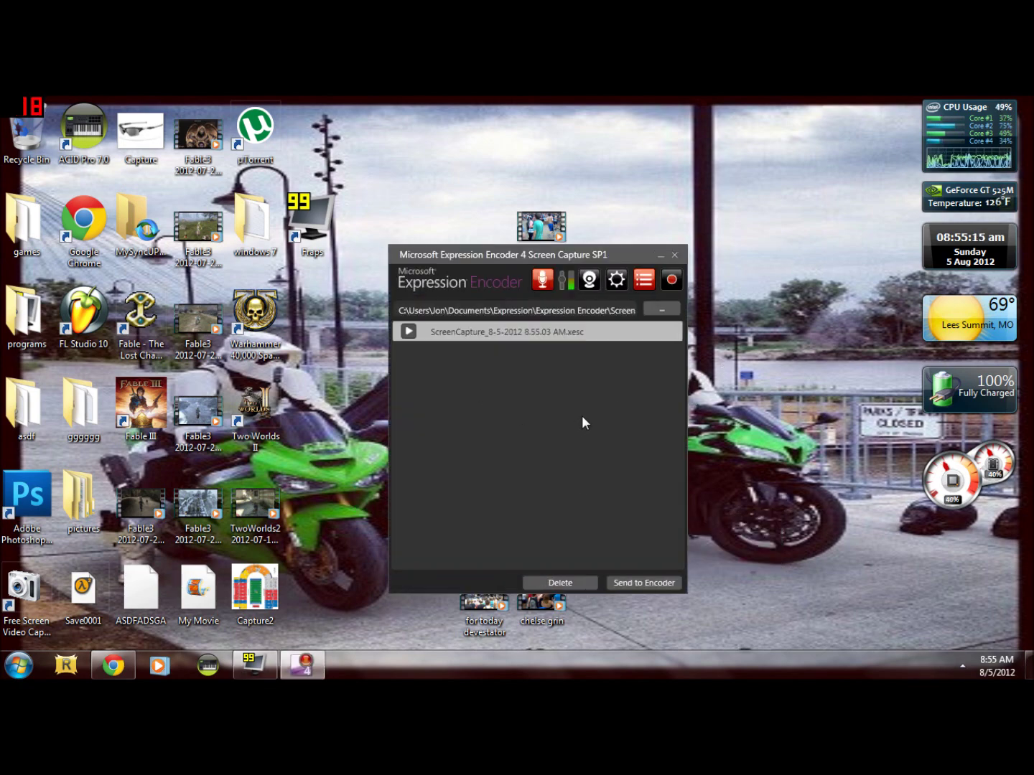
- Nudge the Windows system volume down and up several times with the keyboard volume keys
key("XF86AudioLowerVolume")
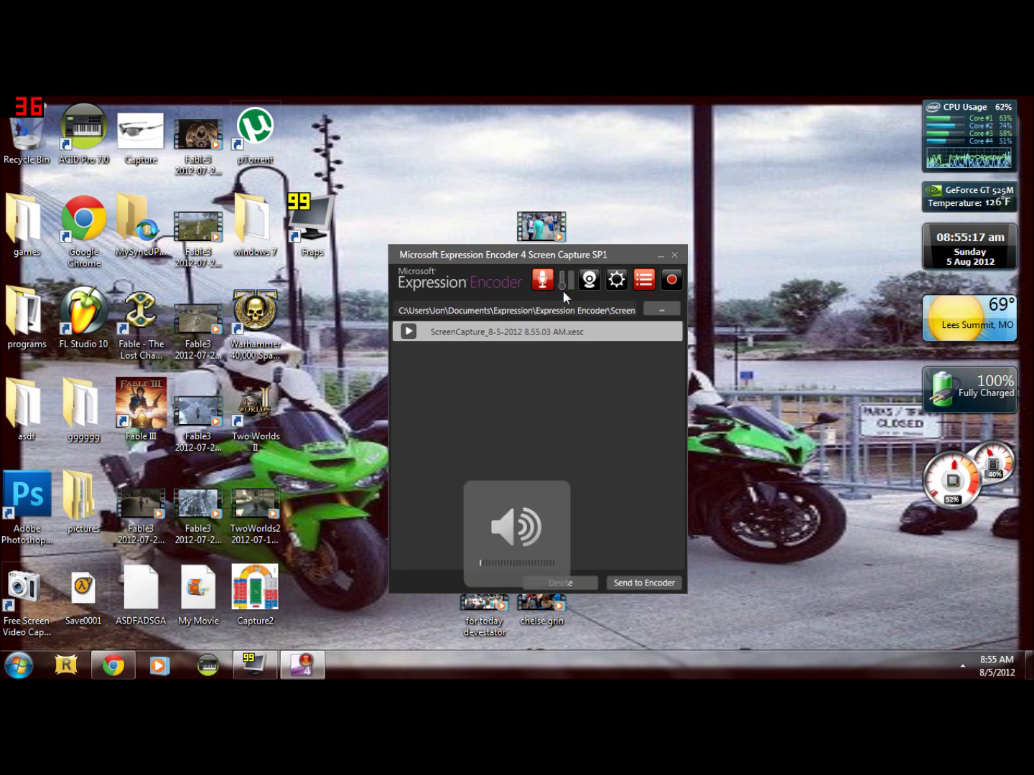
key("XF86AudioRaiseVolume")
key("XF86AudioRaiseVolume")
key("XF86AudioRaiseVolume")
key("XF86AudioRaiseVolume")
key("XF86AudioRaiseVolume")
key("XF86AudioRaiseVolume")
key("XF86AudioRaiseVolume")
key("XF86AudioRaiseVolume")
key("XF86AudioRaiseVolume")
key("XF86AudioRaiseVolume")
key("XF86AudioRaiseVolume")
key("XF86AudioRaiseVolume")
key("XF86AudioRaiseVolume")
key("XF86AudioRaiseVolume")
key("XF86AudioRaiseVolume")
key("XF86AudioRaiseVolume")
key("XF86AudioRaiseVolume")
key("XF86AudioRaiseVolume")
key("XF86AudioRaiseVolume")
key("XF86AudioRaiseVolume")
key("XF86AudioLowerVolume")
key("XF86AudioLowerVolume")
key("XF86AudioLowerVolume")
key("XF86AudioLowerVolume")
key("XF86AudioLowerVolume")
key("XF86AudioLowerVolume")
key("XF86AudioLowerVolume")
key("XF86AudioLowerVolume")
key("XF86AudioLowerVolume")
key("XF86AudioLowerVolume")
key("XF86AudioLowerVolume")
key("XF86AudioLowerVolume")
key("XF86AudioLowerVolume")
key("XF86AudioLowerVolume")
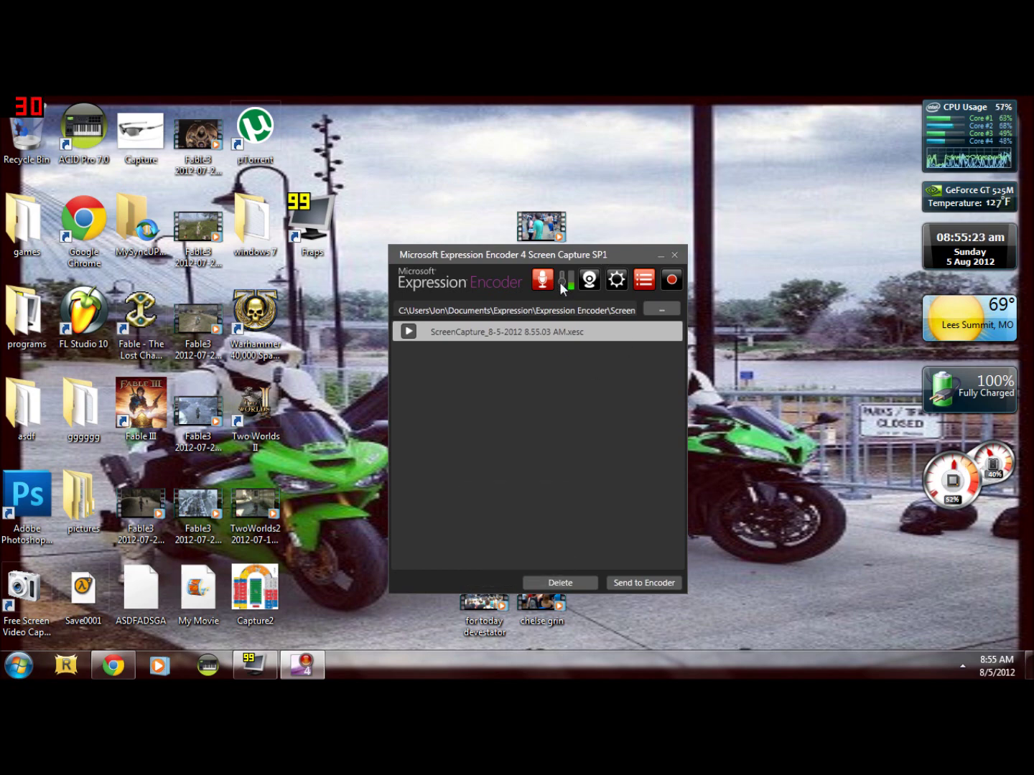
key("XF86AudioRaiseVolume")
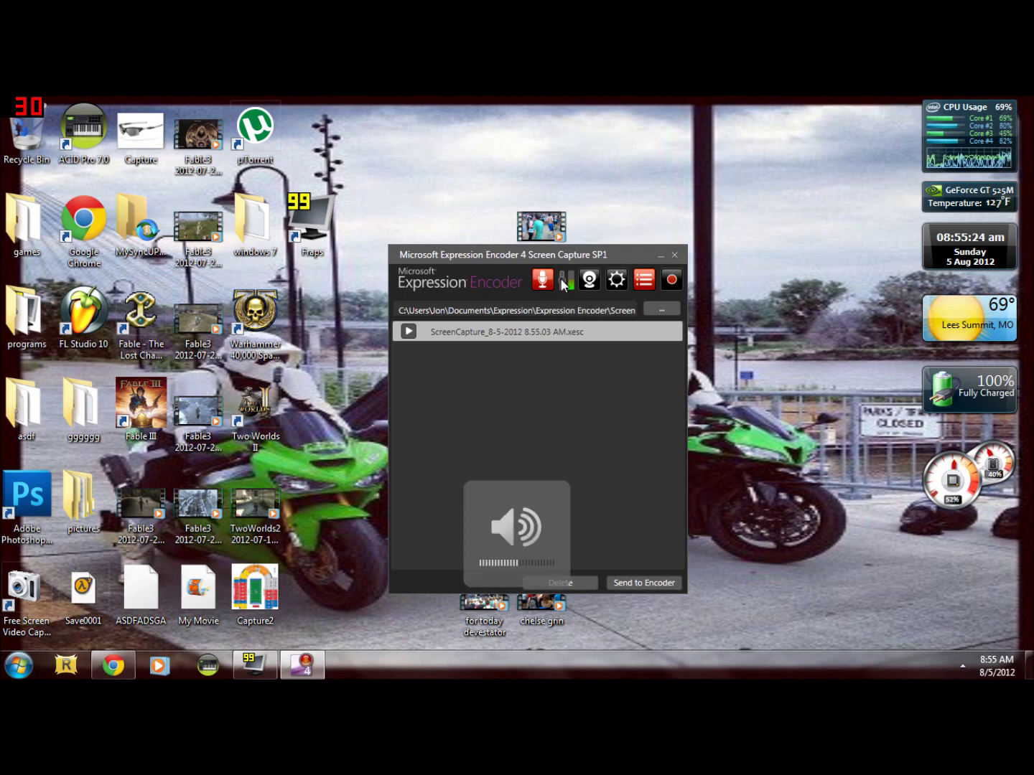
key("XF86AudioLowerVolume")
key("XF86AudioLowerVolume")
key("XF86AudioLowerVolume")
key("XF86AudioLowerVolume")
key("XF86AudioLowerVolume")
key("XF86AudioRaiseVolume")
key("XF86AudioRaiseVolume")
key("XF86AudioRaiseVolume")
key("XF86AudioRaiseVolume")
key("XF86AudioRaiseVolume")
key("XF86AudioRaiseVolume")
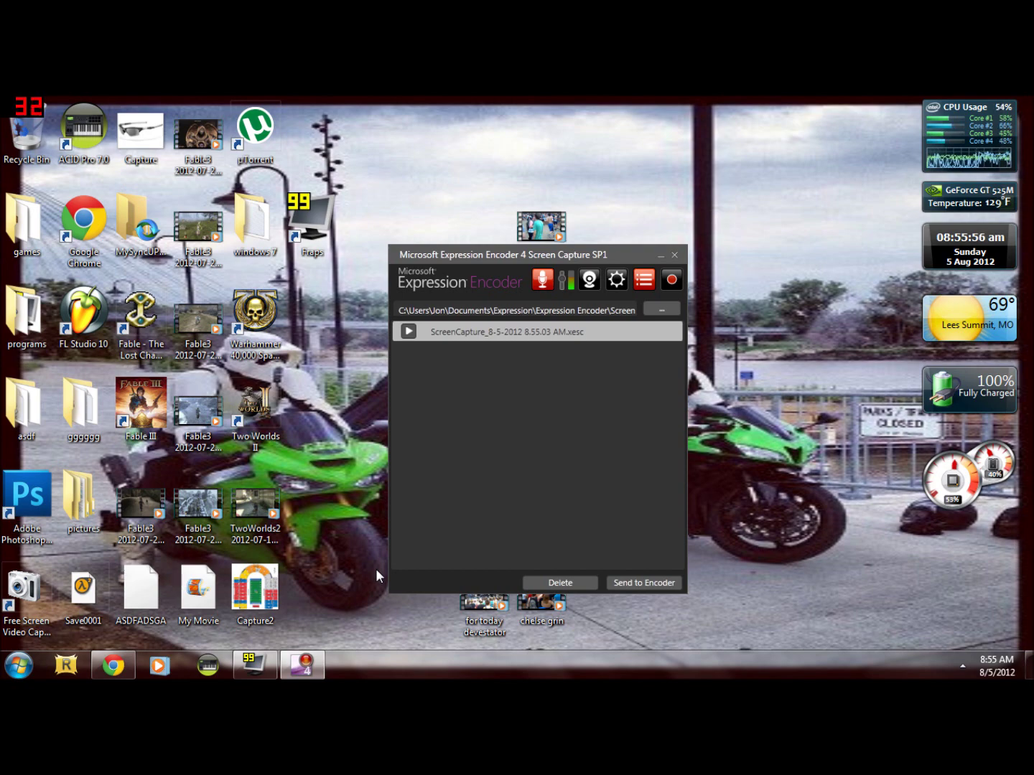
left_click(196, 224)
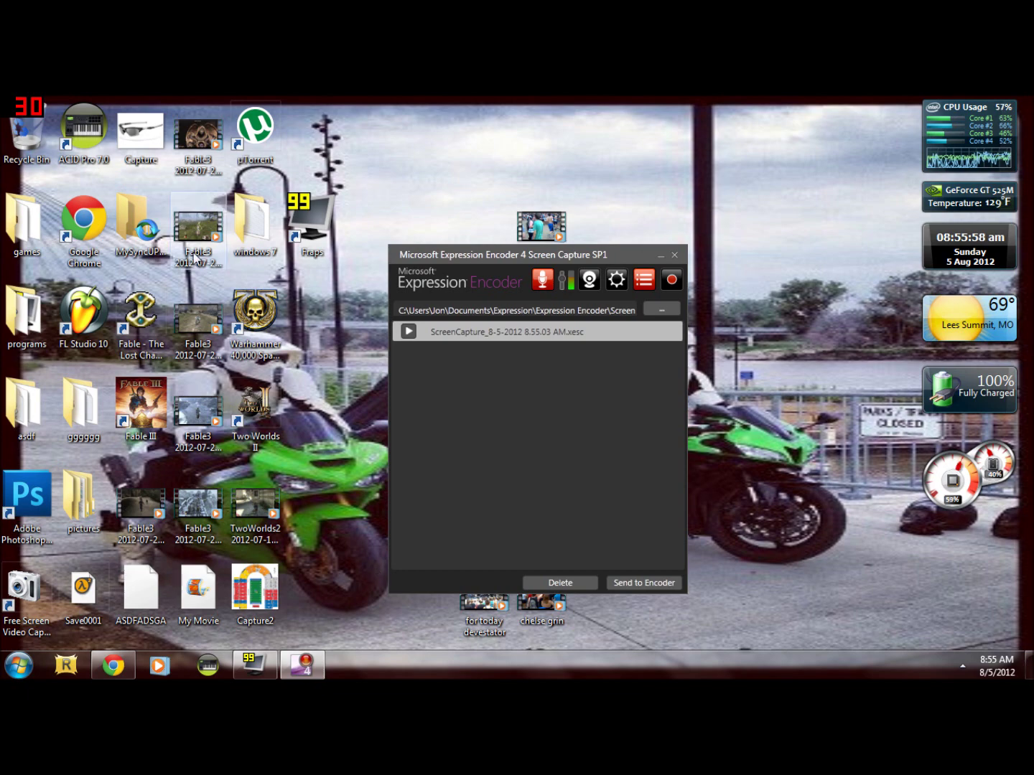